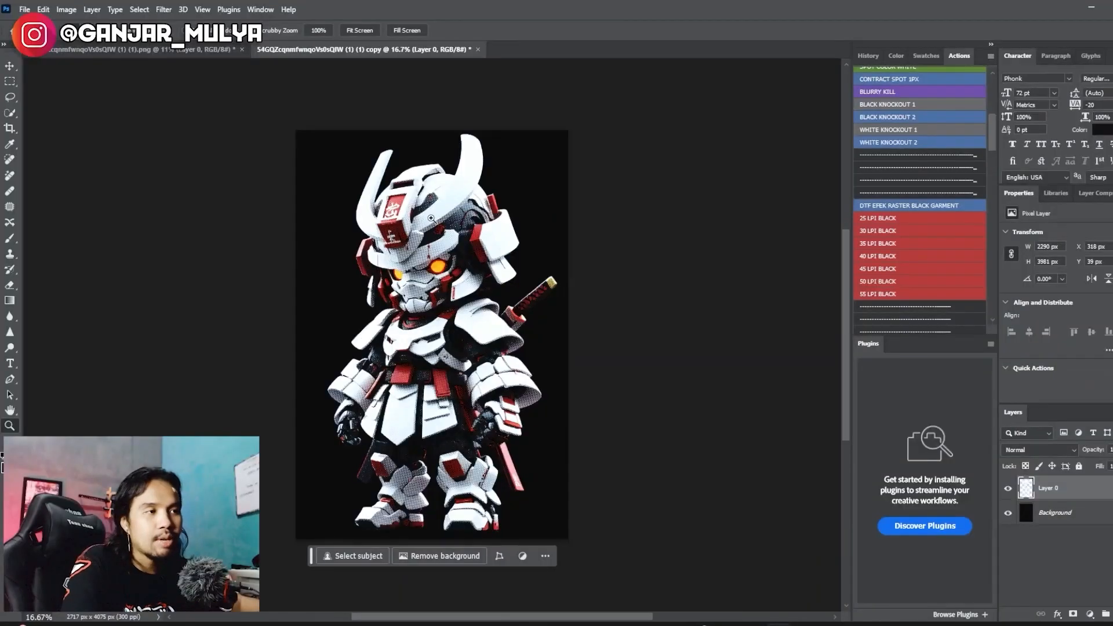
Step: Resize the eraser and remove the stray halftone dots from the black area between the side of the helmet and the eye
{"action": "left_click", "coordinate": [430, 218]}
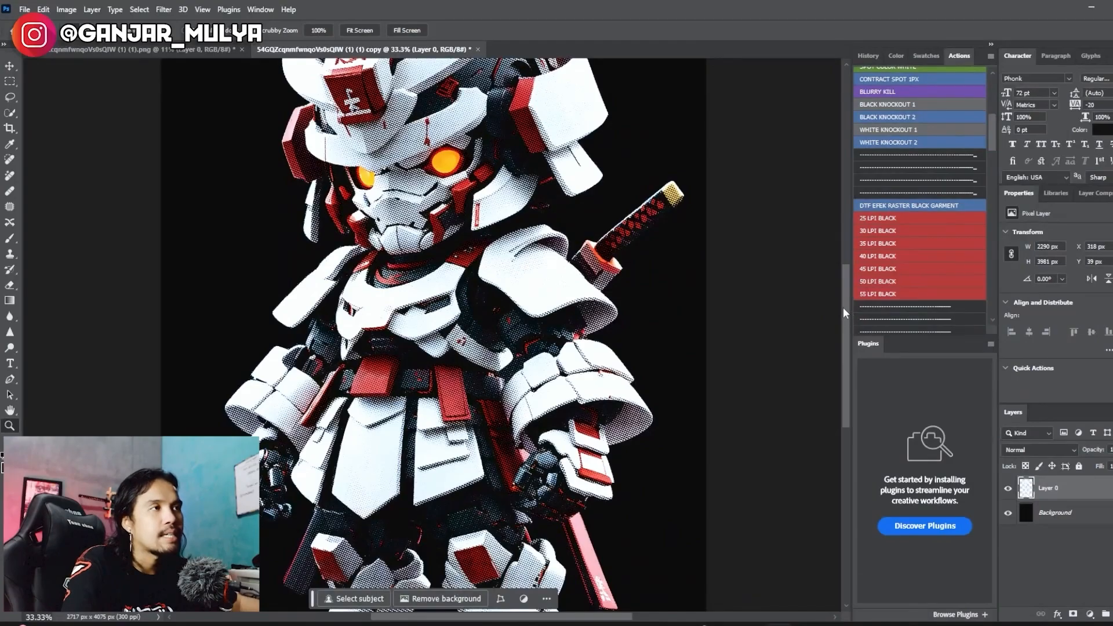
{"action": "left_click_drag", "start_coordinate": [604, 274], "coordinate": [850, 316]}
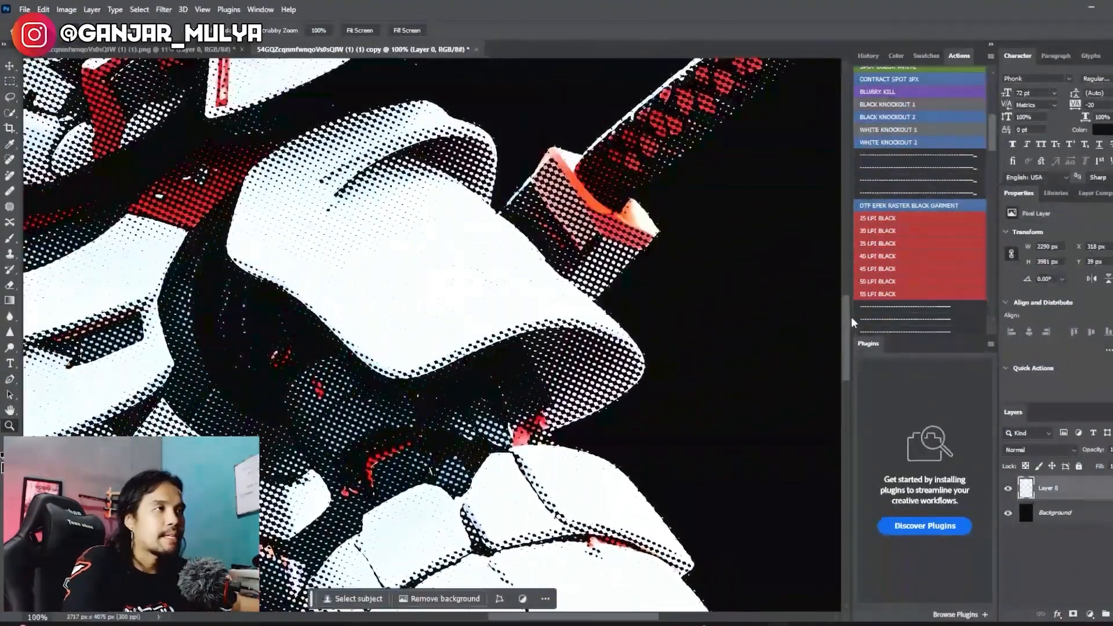
{"action": "left_click_drag", "start_coordinate": [562, 617], "coordinate": [444, 612]}
{"action": "left_click_drag", "start_coordinate": [846, 343], "coordinate": [851, 272]}
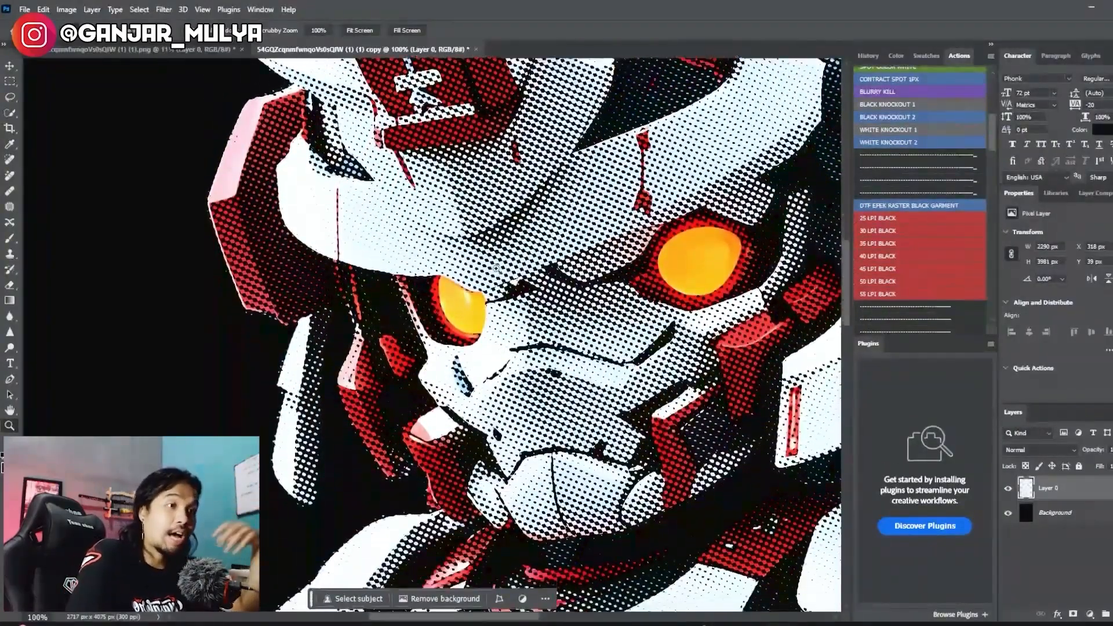
{"action": "left_click", "coordinate": [419, 296]}
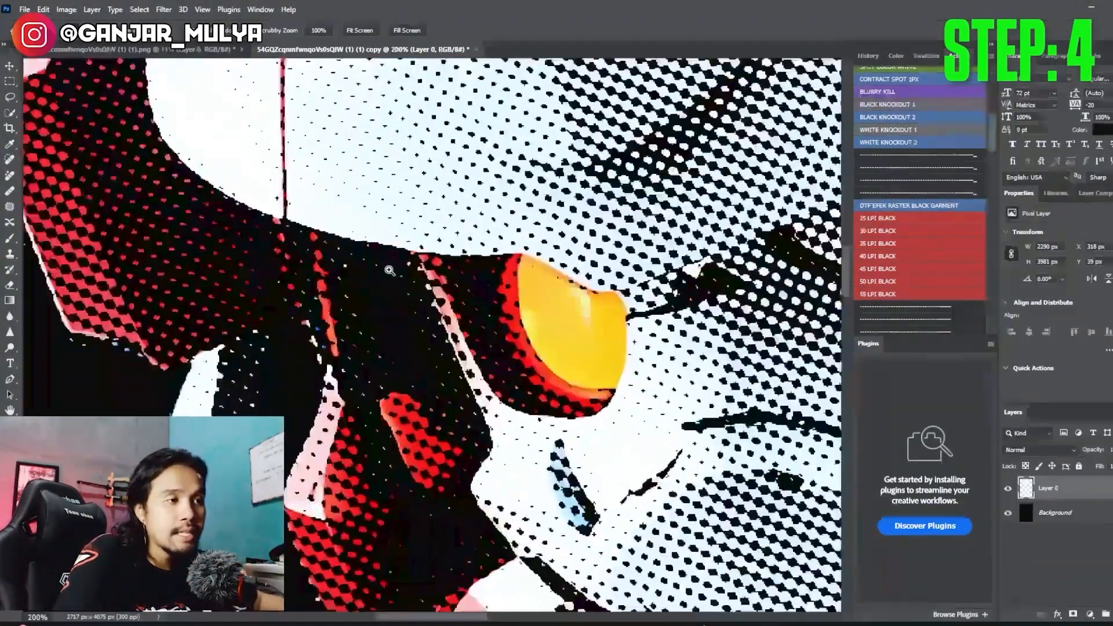
{"action": "key", "text": "e"}
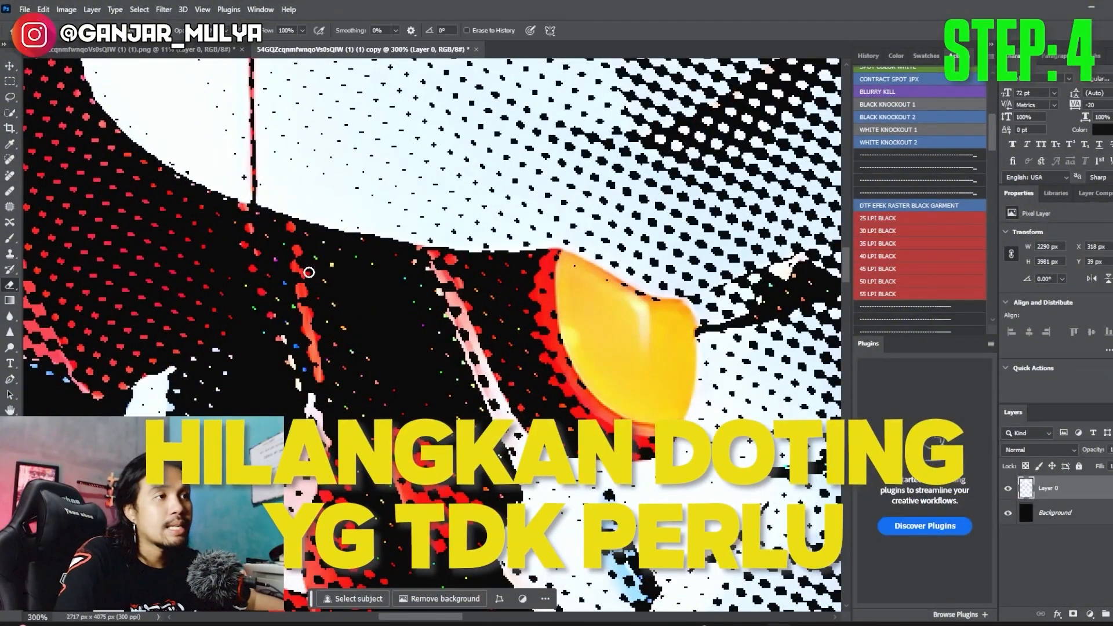
{"action": "right_click", "coordinate": [409, 320]}
{"action": "left_click_drag", "start_coordinate": [376, 286], "coordinate": [380, 280]}
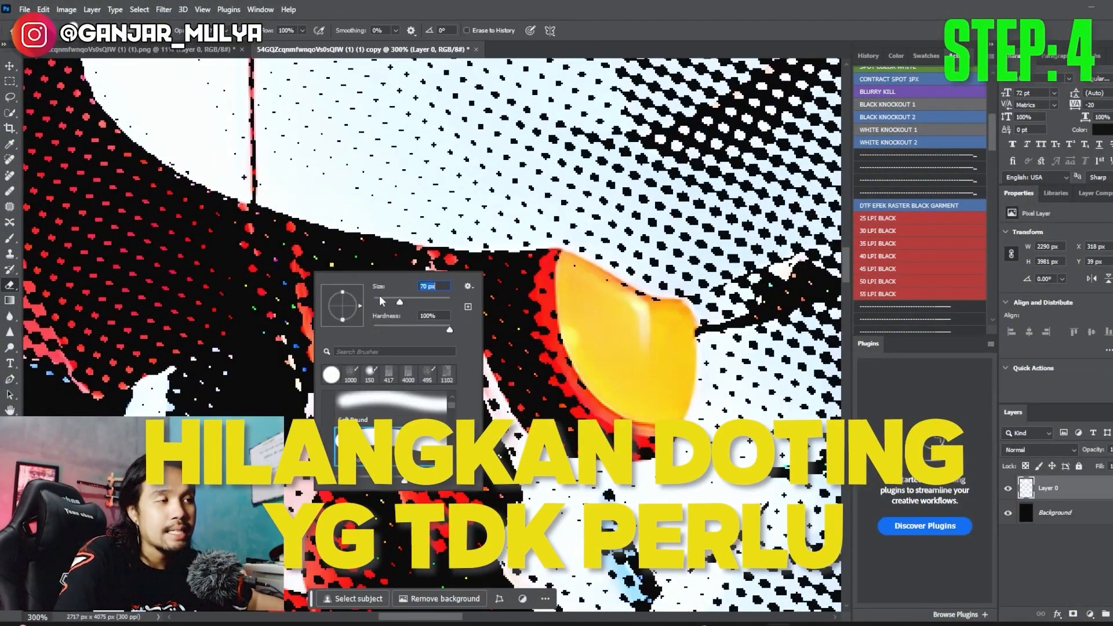
{"action": "key", "text": "Return"}
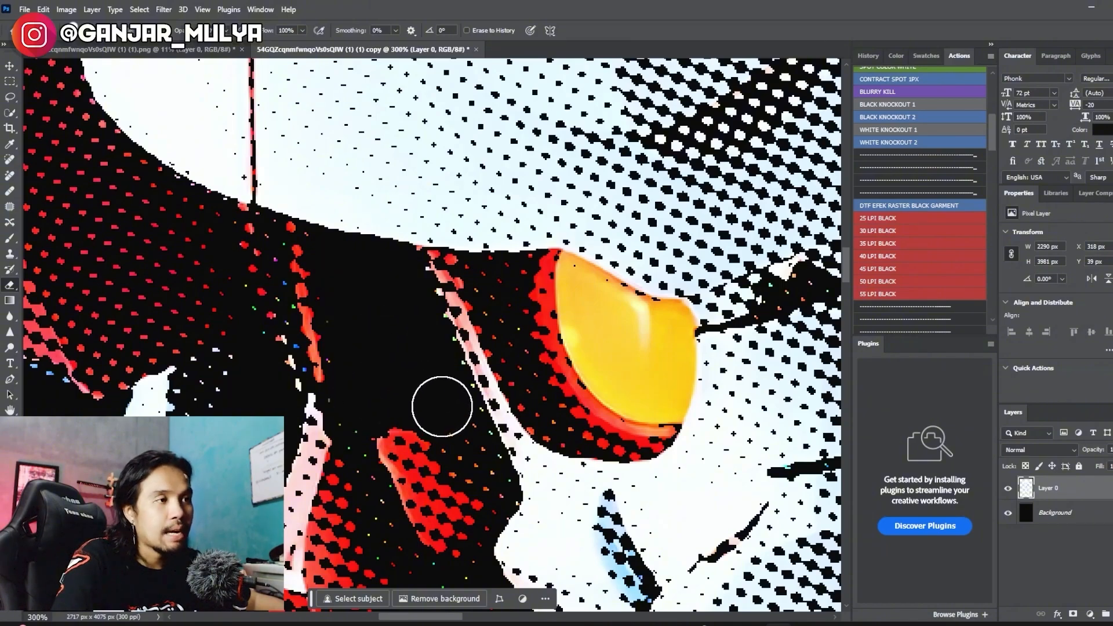
Step: Set the eraser size to 20 px and erase the stray dots around the small red shape below the eye
{"action": "scroll", "coordinate": [441, 406], "scroll_direction": "down", "scroll_amount": 5}
{"action": "right_click", "coordinate": [425, 373]}
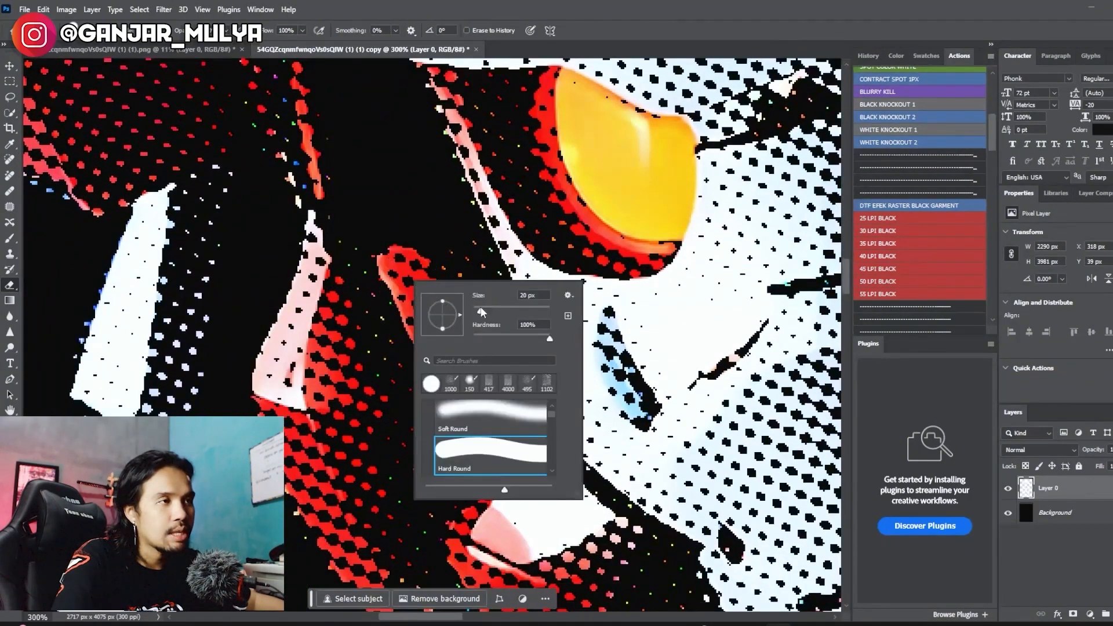
{"action": "key", "text": "Return"}
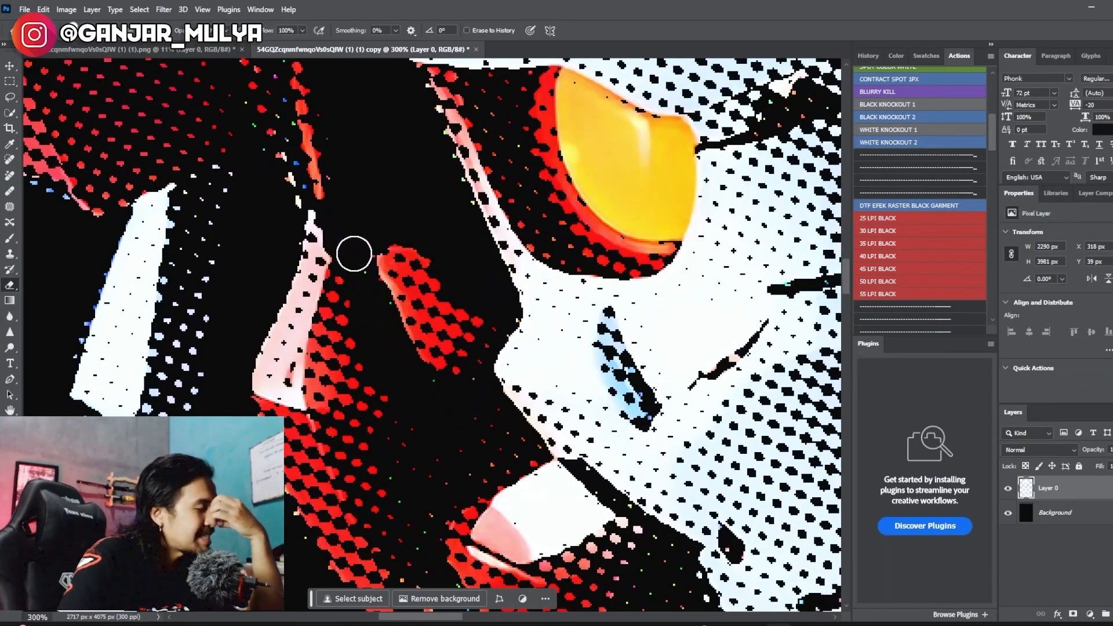
Step: Examine the black areas around the character's chin, collar and chest armor at 200% for unneeded halftone dots
{"action": "key", "text": "z"}
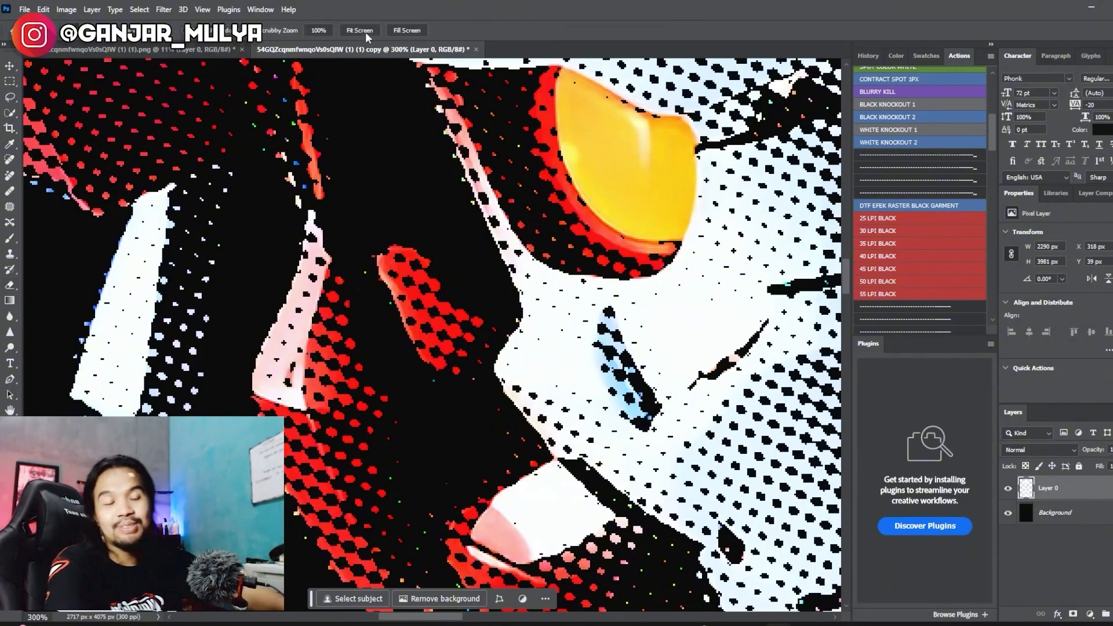
{"action": "key", "text": "ctrl+0"}
{"action": "left_click_drag", "start_coordinate": [407, 203], "coordinate": [468, 246]}
{"action": "left_click_drag", "start_coordinate": [532, 424], "coordinate": [387, 428]}
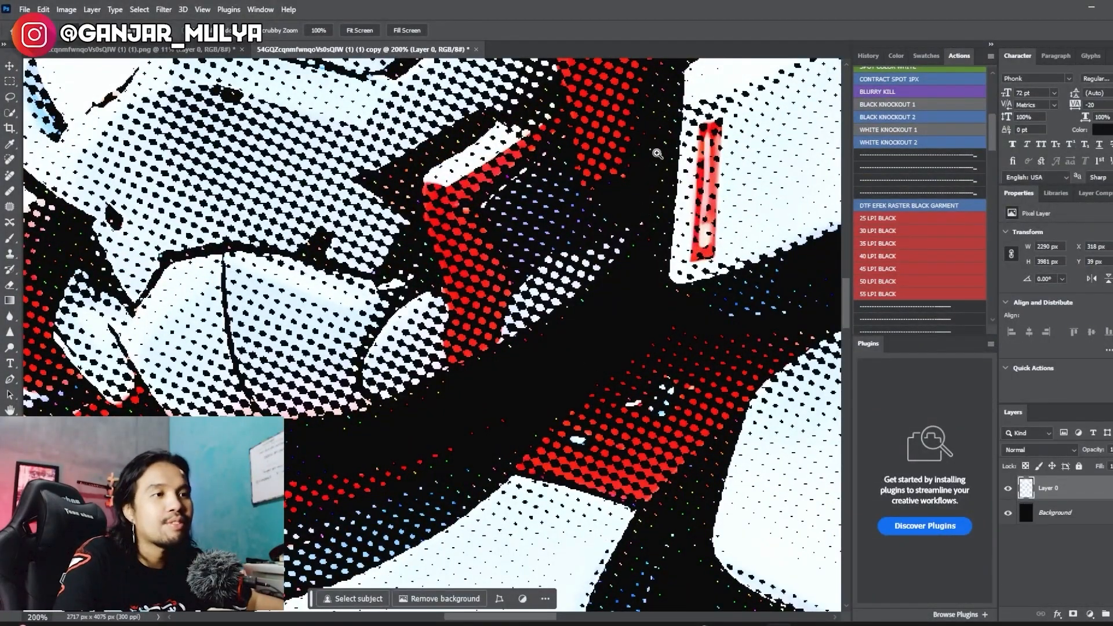
{"action": "left_click_drag", "start_coordinate": [854, 322], "coordinate": [850, 359]}
{"action": "key", "text": "v"}
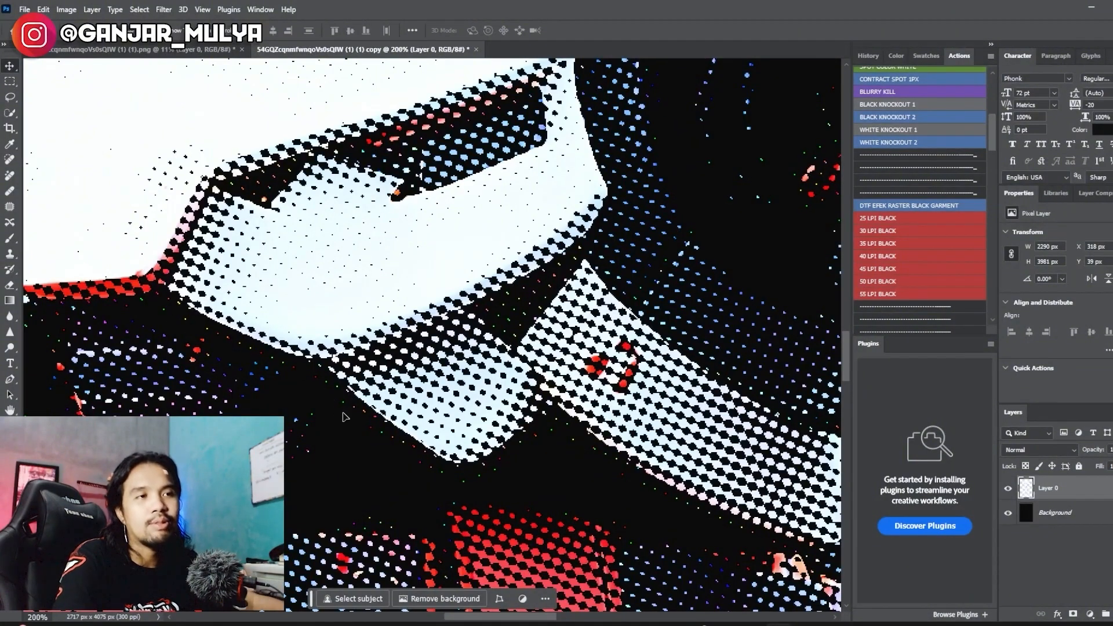
{"action": "key", "text": "e"}
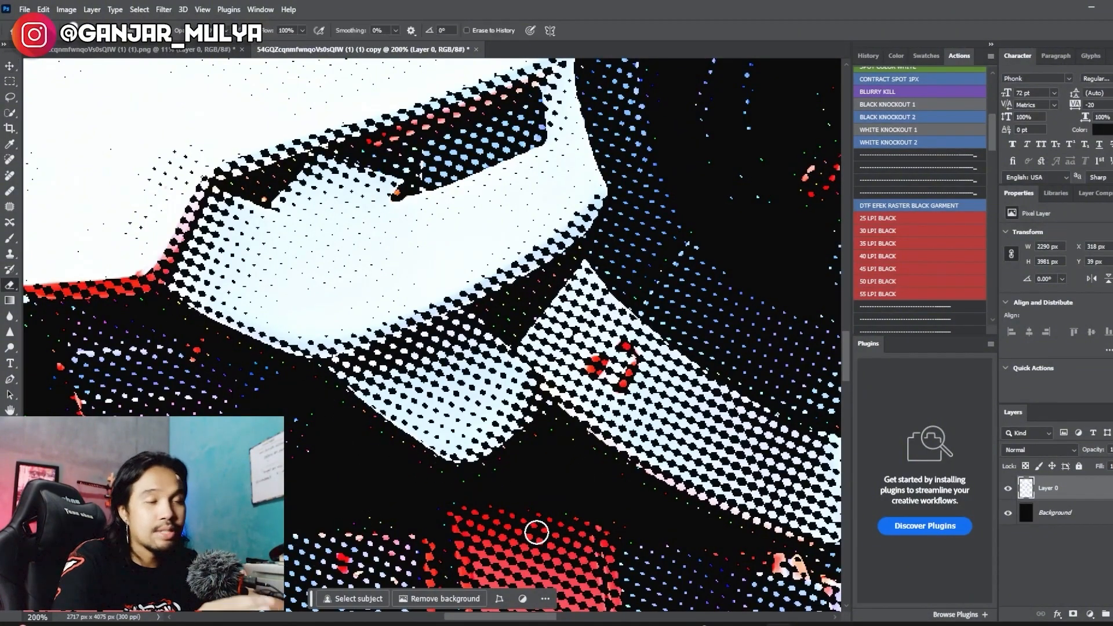
{"action": "scroll", "coordinate": [762, 447], "scroll_direction": "down", "scroll_amount": 3}
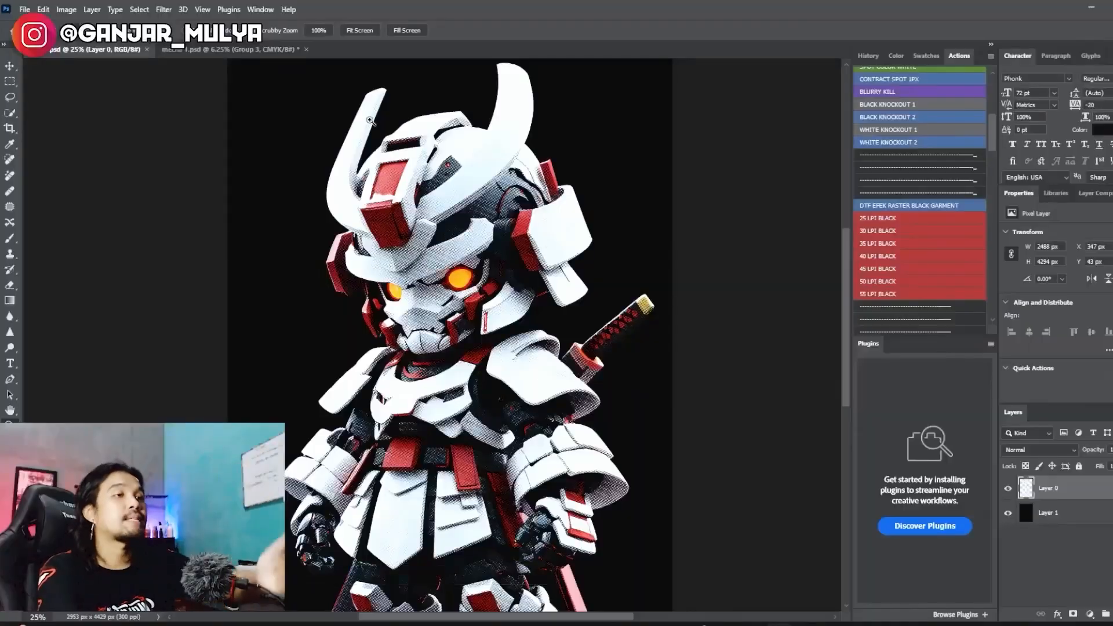
Step: Inspect the cleaned PSD version of the character at 200%, from the helmet down past the eye and jaw
{"action": "scroll", "coordinate": [370, 120], "scroll_direction": "up", "scroll_amount": 6}
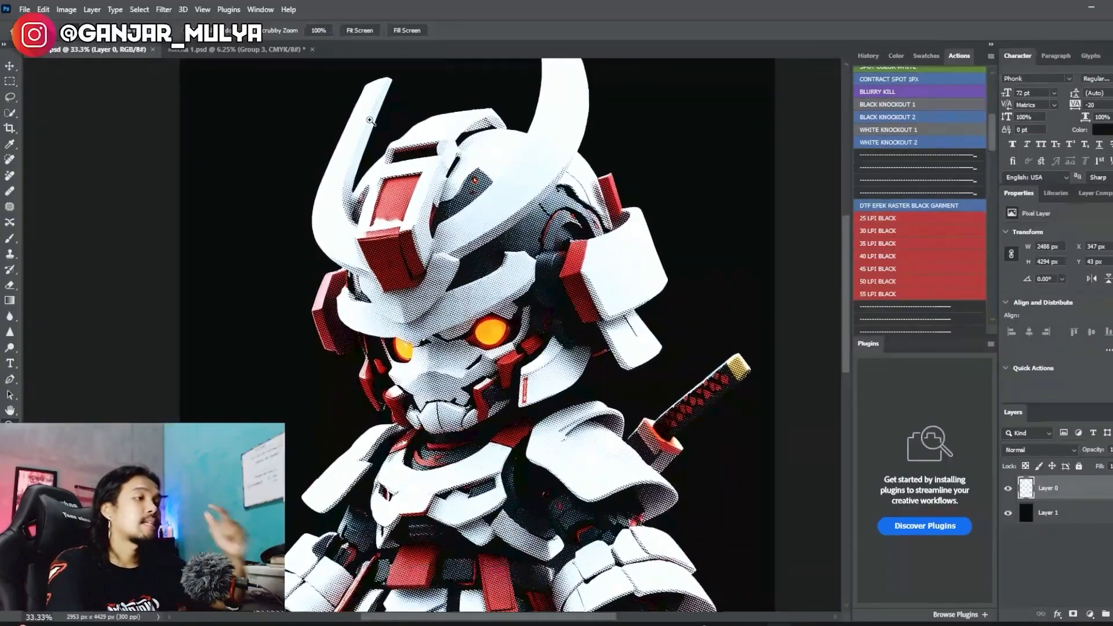
{"action": "scroll", "coordinate": [370, 121], "scroll_direction": "up", "scroll_amount": 5}
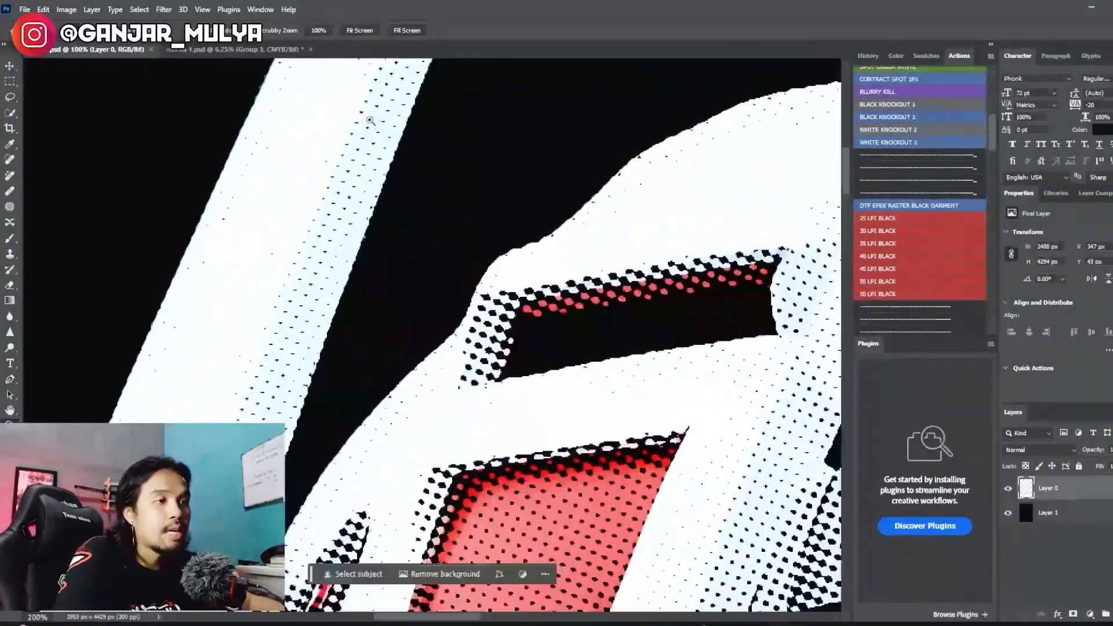
{"action": "scroll", "coordinate": [326, 425], "scroll_direction": "down", "scroll_amount": 2}
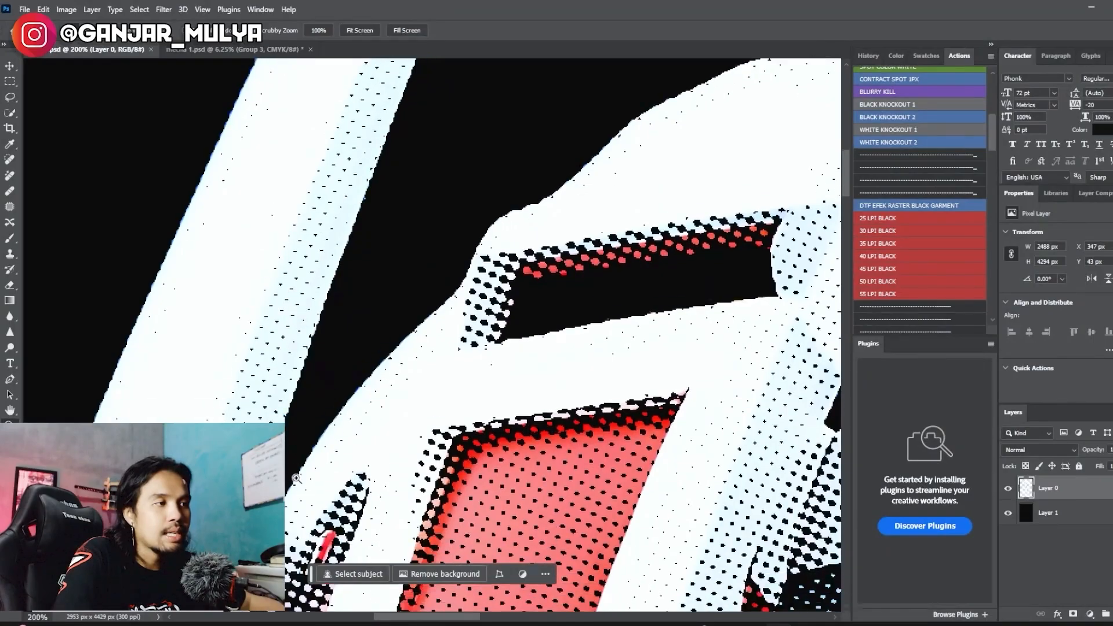
{"action": "left_click_drag", "start_coordinate": [849, 179], "coordinate": [835, 267]}
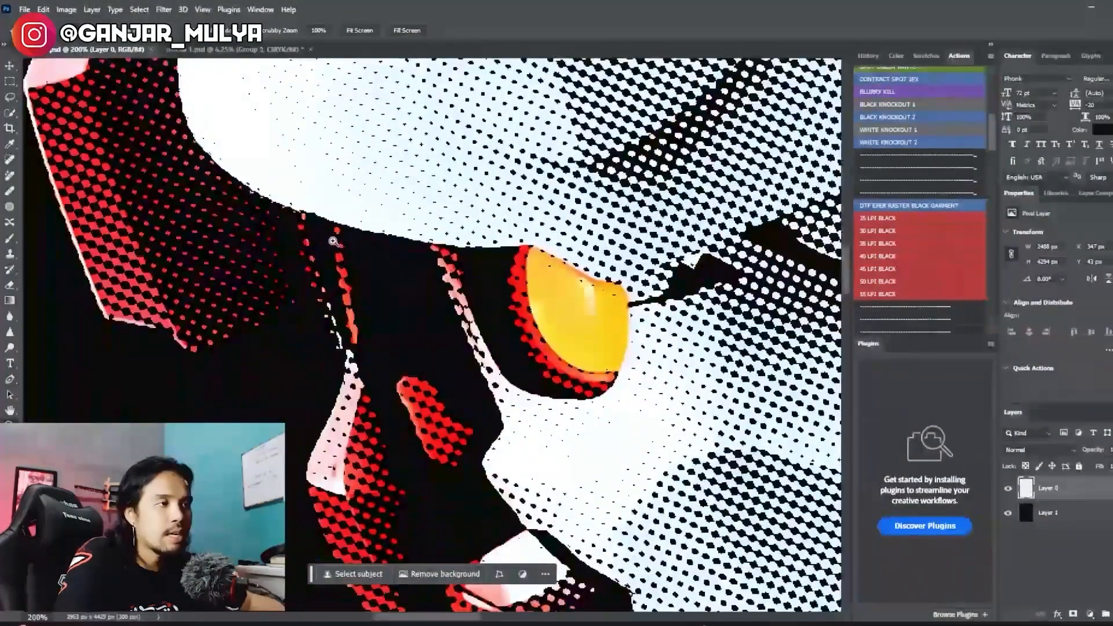
{"action": "key", "text": "e"}
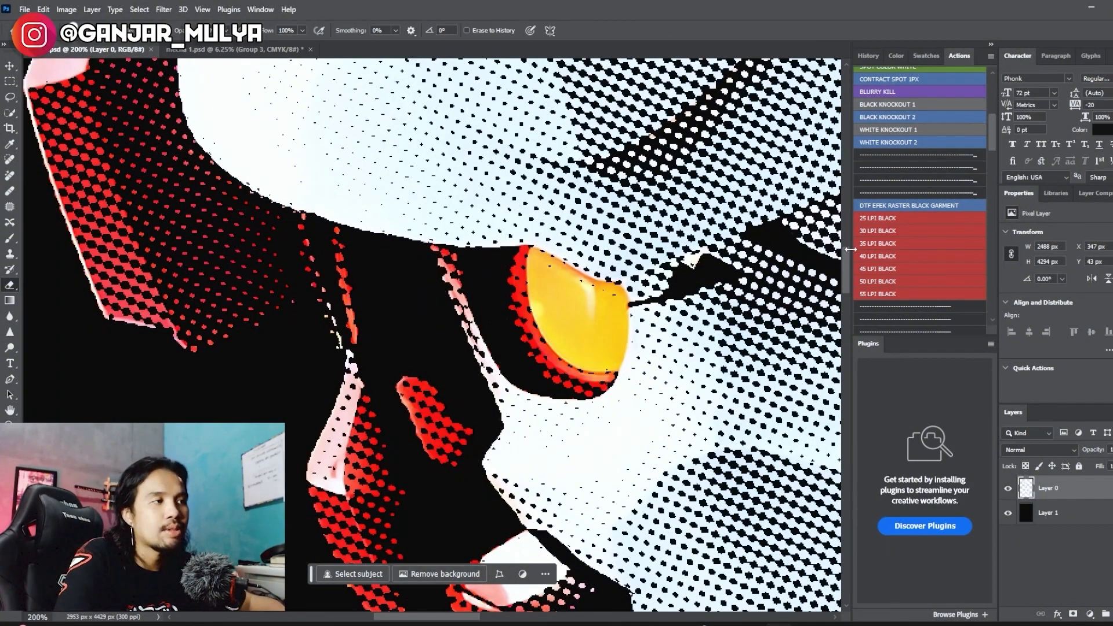
{"action": "scroll", "coordinate": [794, 282], "scroll_direction": "down", "scroll_amount": 5}
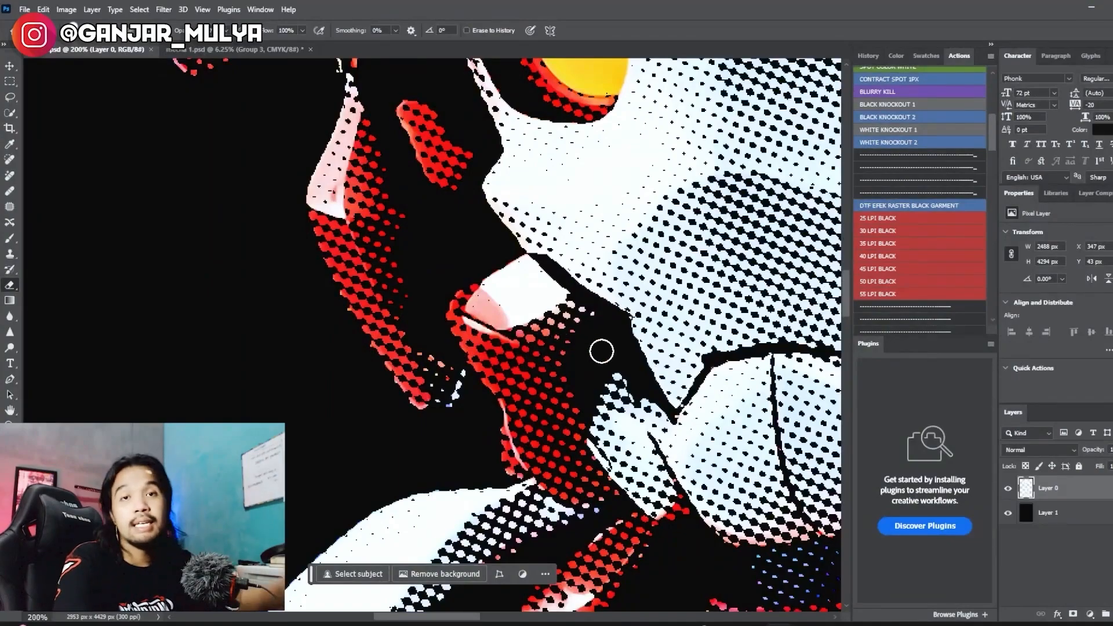
{"action": "left_click_drag", "start_coordinate": [845, 295], "coordinate": [838, 339]}
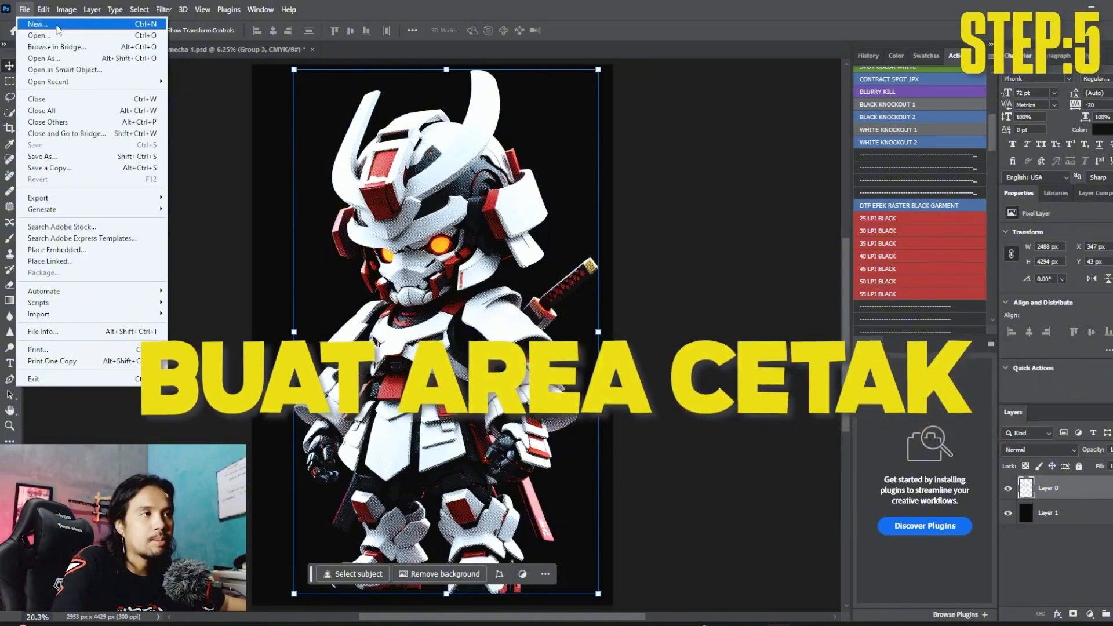
Step: Create a new 30 x 100 cm CMYK document at 300 ppi with a black custom background
{"action": "left_click", "coordinate": [58, 26]}
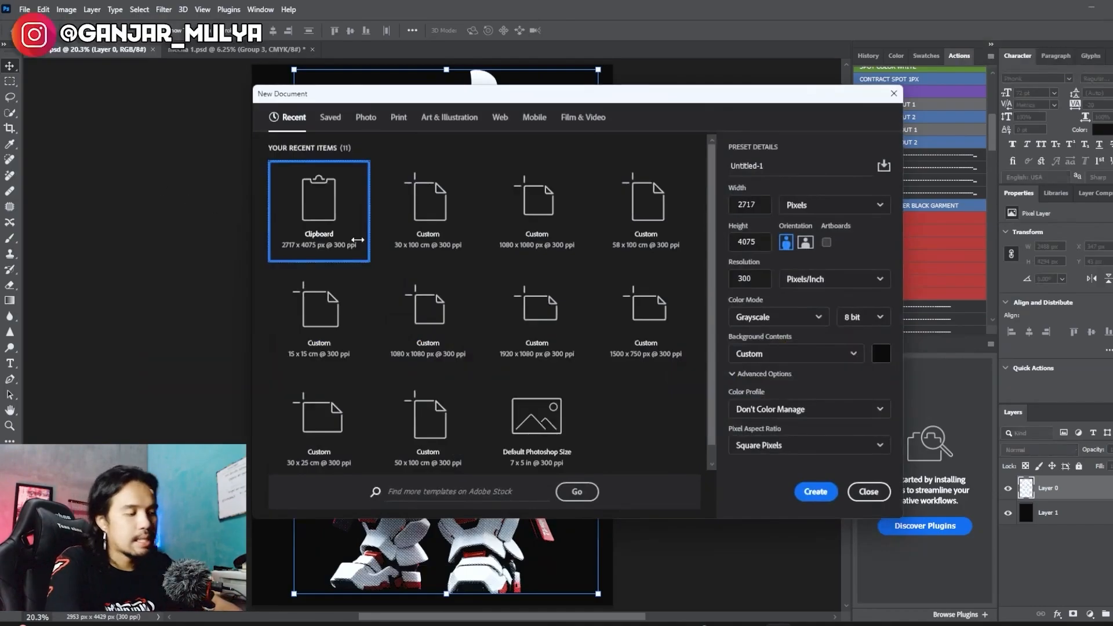
{"action": "left_click", "coordinate": [419, 228]}
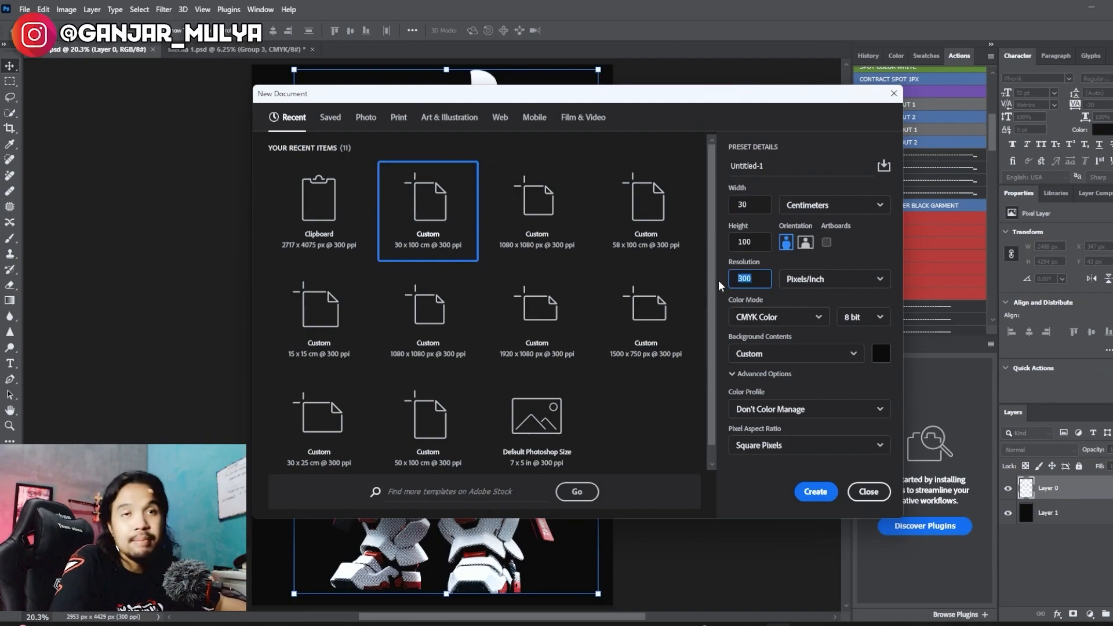
{"action": "left_click", "coordinate": [753, 317]}
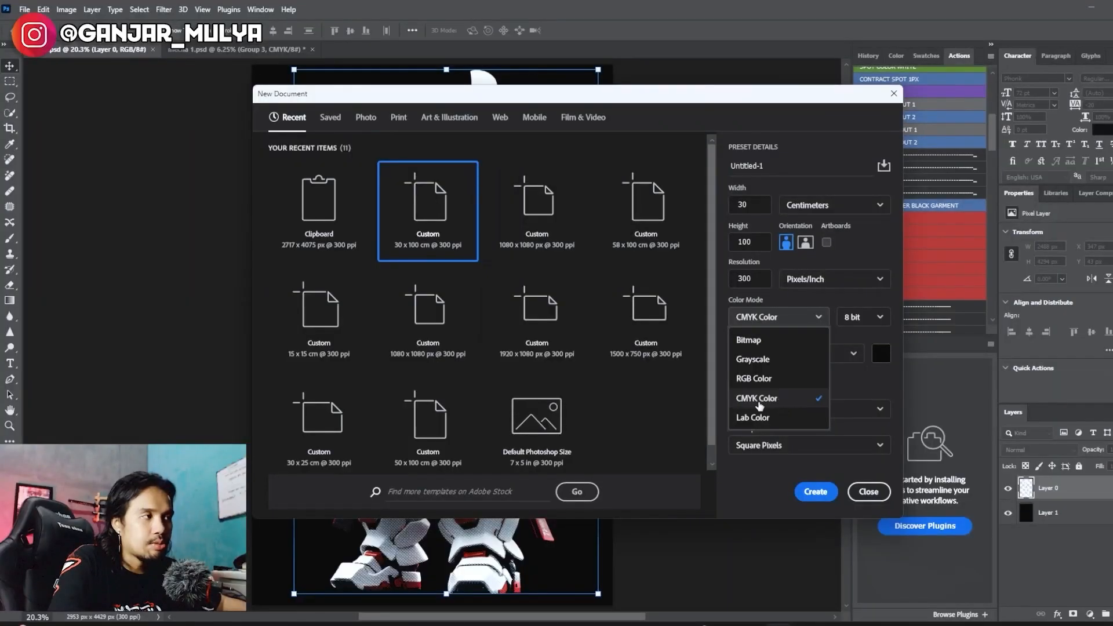
{"action": "left_click", "coordinate": [795, 398]}
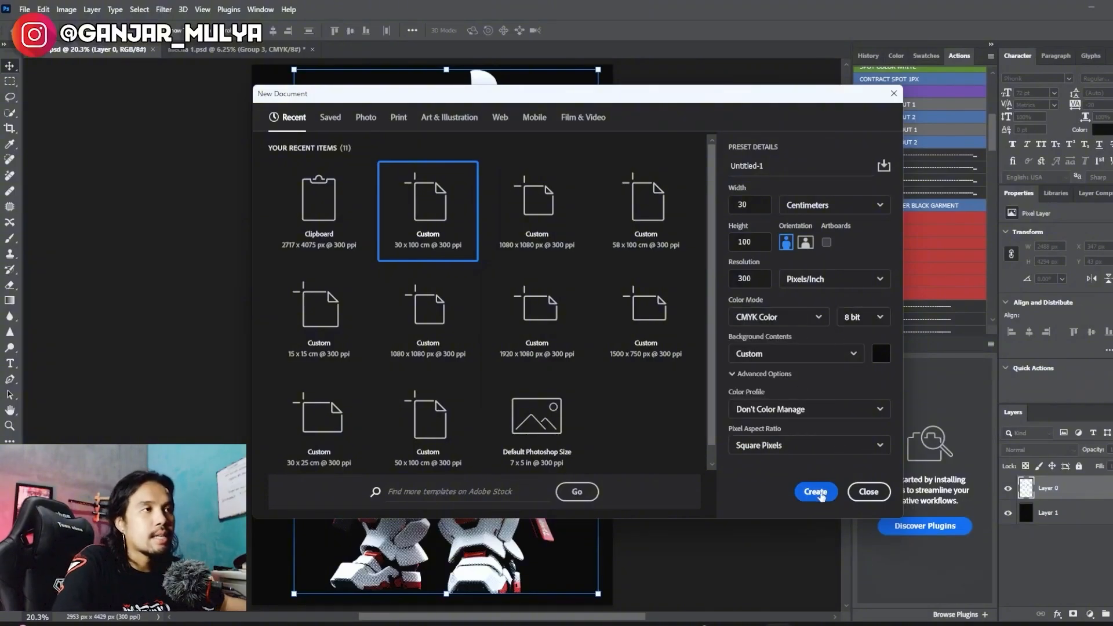
{"action": "left_click", "coordinate": [815, 492]}
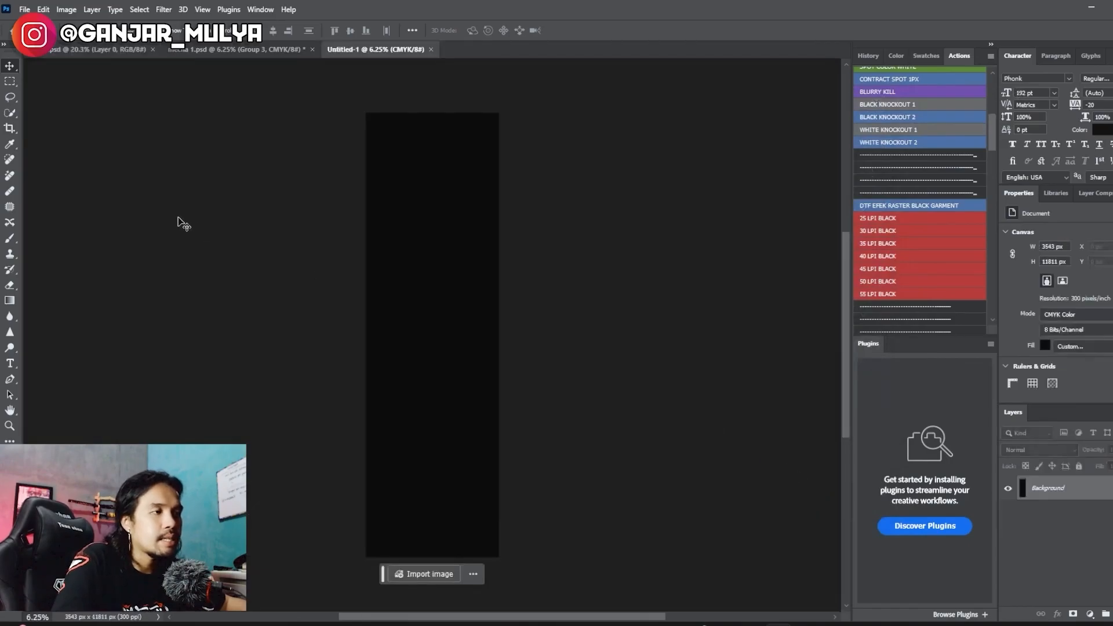
Step: Copy the cleaned character layer into the new print document and position it near the top of the canvas
{"action": "key", "text": "ctrl+Tab"}
{"action": "key", "text": "ctrl"}
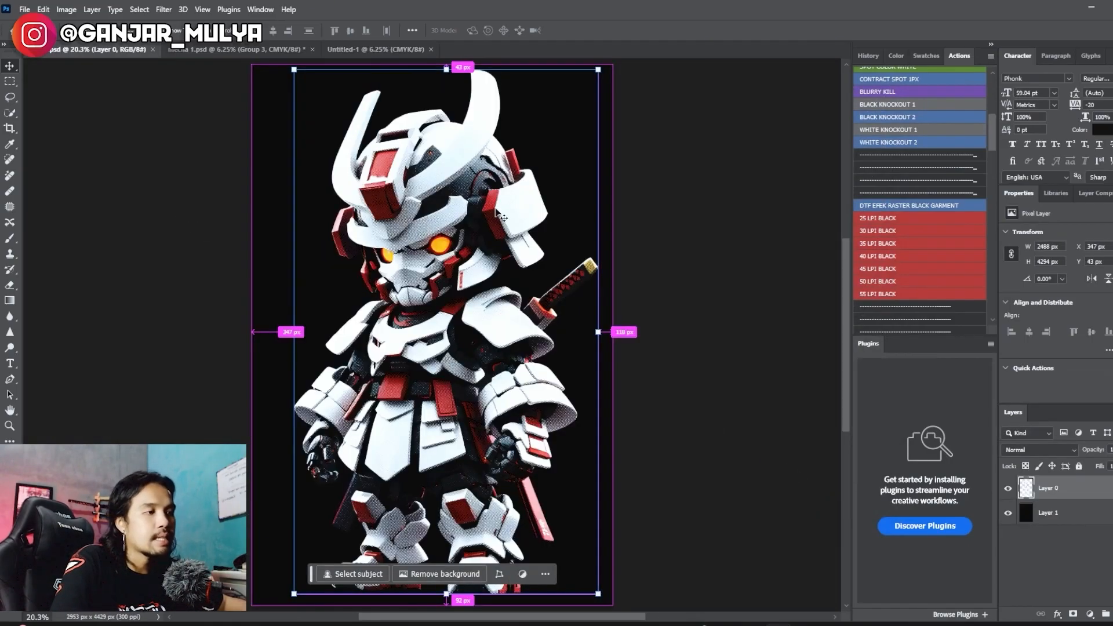
{"action": "left_click_drag", "start_coordinate": [350, 66], "coordinate": [429, 182]}
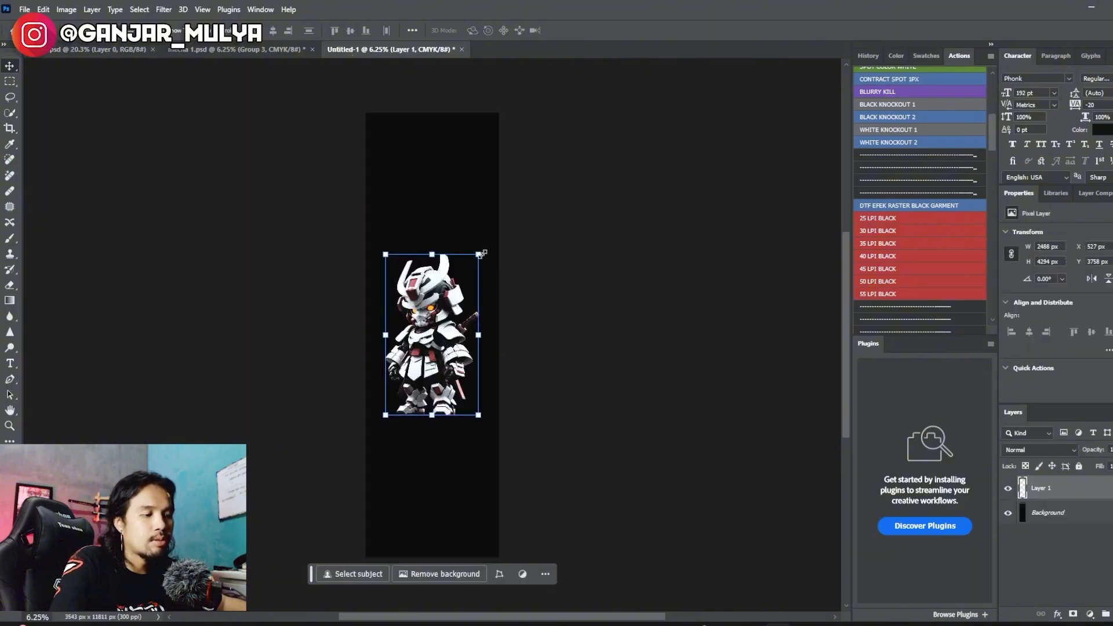
{"action": "key", "text": "ctrl+t"}
{"action": "left_click_drag", "start_coordinate": [440, 287], "coordinate": [431, 160]}
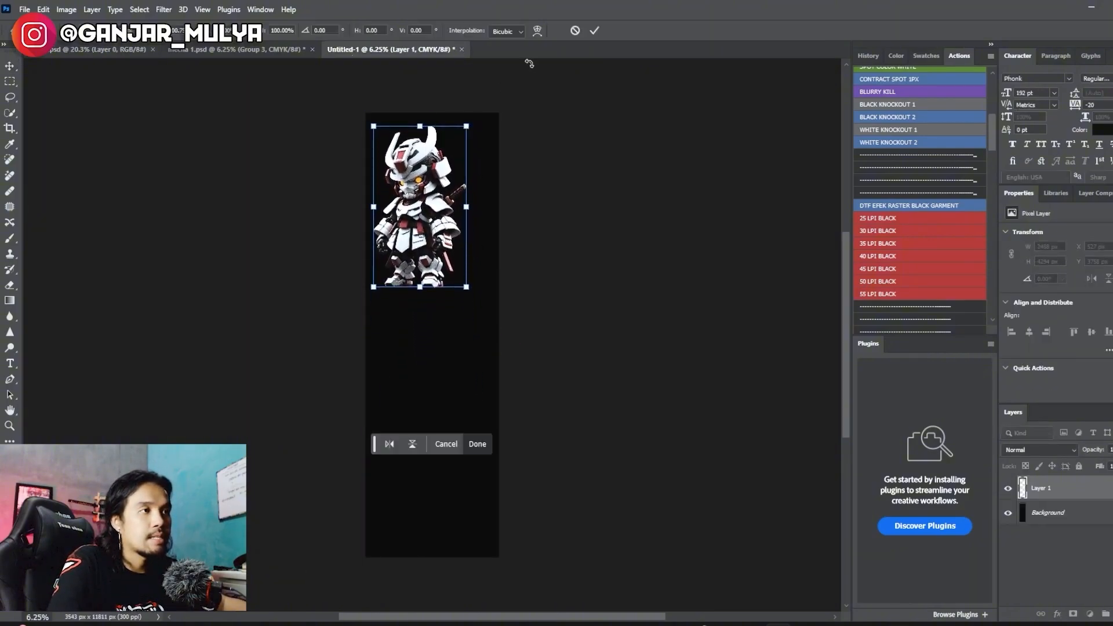
{"action": "left_click", "coordinate": [591, 32]}
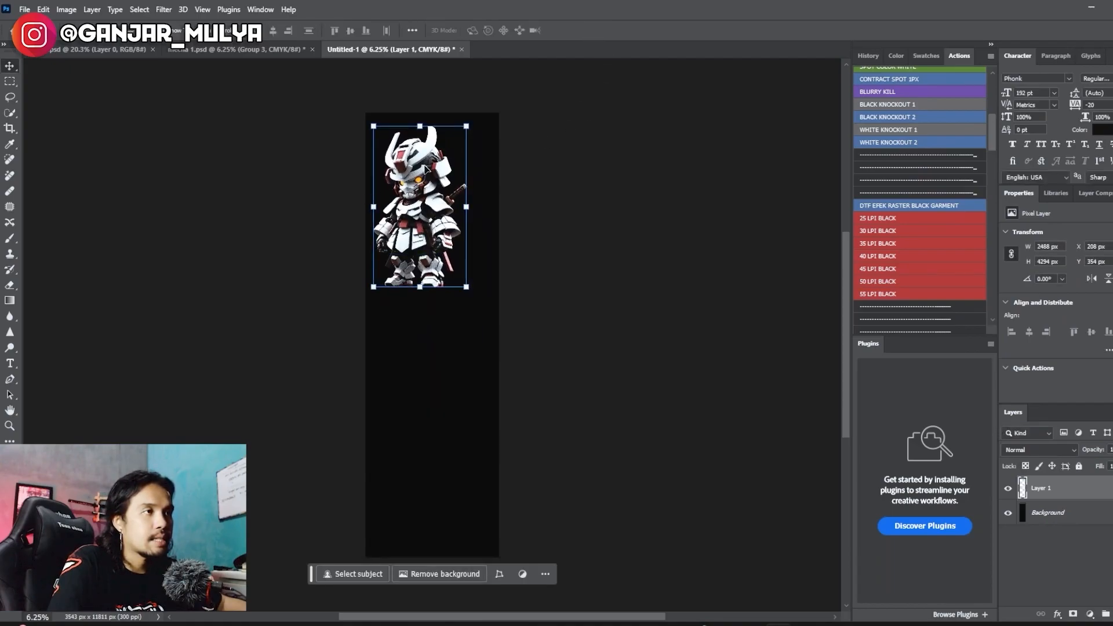
Step: Duplicate the character layer and move the copy directly below the original
{"action": "key", "text": "z"}
{"action": "left_click_drag", "start_coordinate": [418, 158], "coordinate": [418, 157]}
{"action": "left_click", "coordinate": [418, 157]}
{"action": "left_click", "coordinate": [418, 157]}
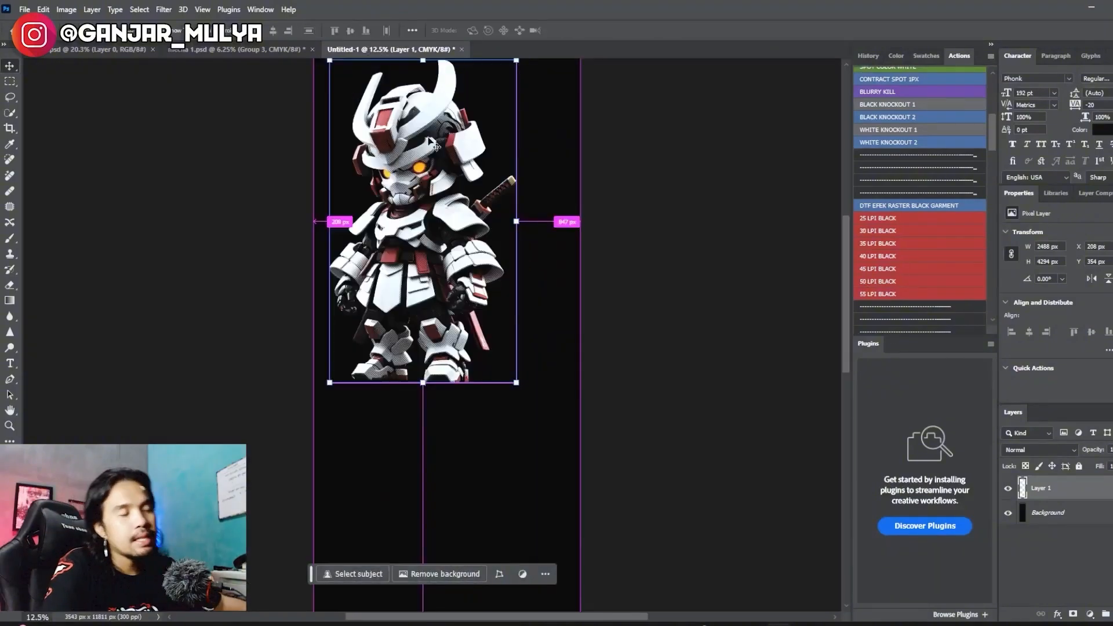
{"action": "key", "text": "ctrl+j"}
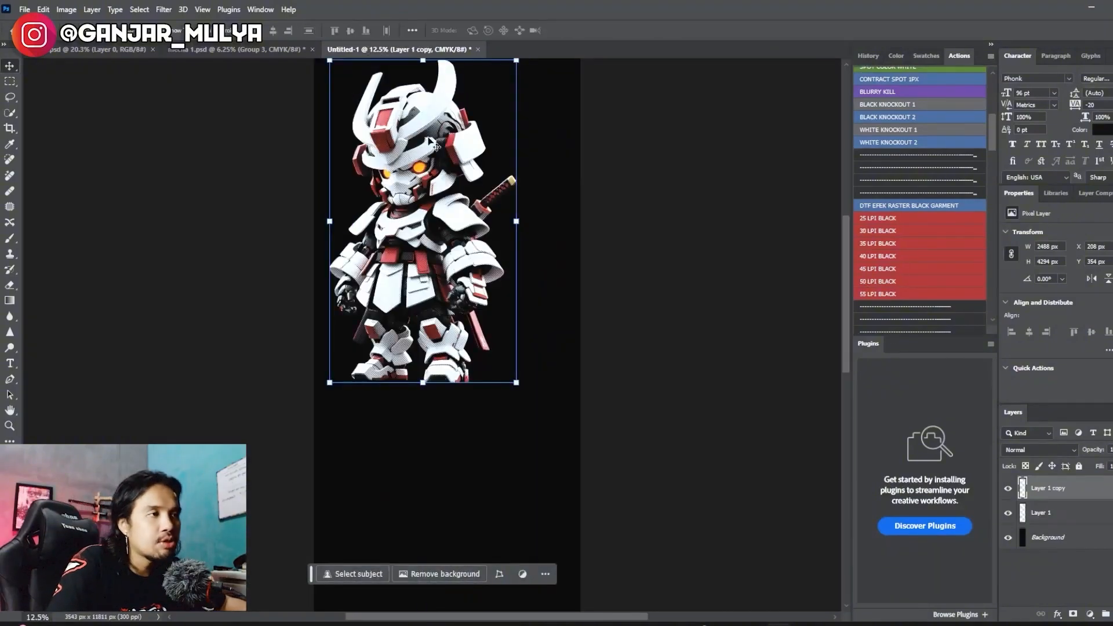
{"action": "key", "text": "ctrl+t"}
{"action": "left_click_drag", "start_coordinate": [447, 242], "coordinate": [447, 559]}
{"action": "scroll", "coordinate": [501, 479], "scroll_direction": "down", "scroll_amount": 5}
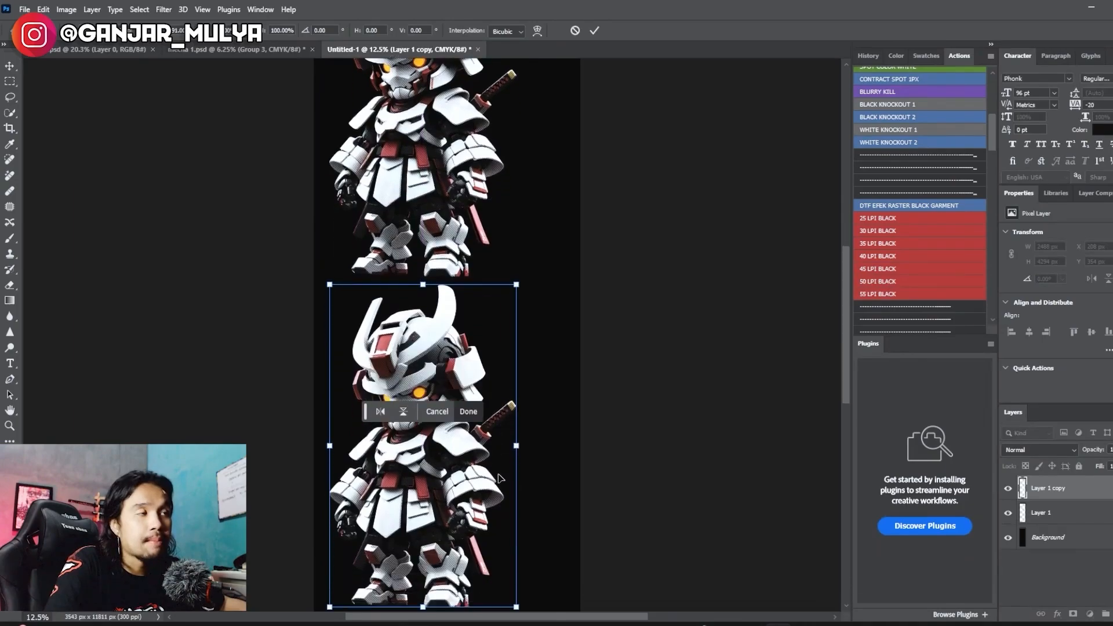
Step: Shift the copied character slightly lower and scale it down proportionally to about 1697 x 2929 px
{"action": "left_click_drag", "start_coordinate": [469, 289], "coordinate": [470, 300]}
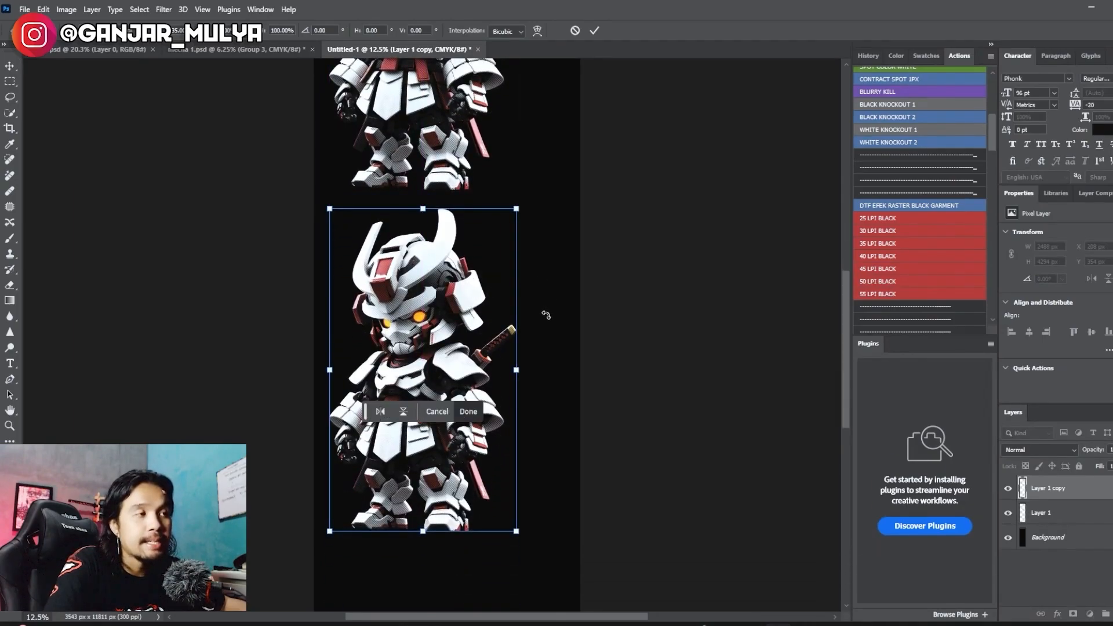
{"action": "left_click_drag", "start_coordinate": [517, 533], "coordinate": [441, 443]}
{"action": "left_click", "coordinate": [595, 31]}
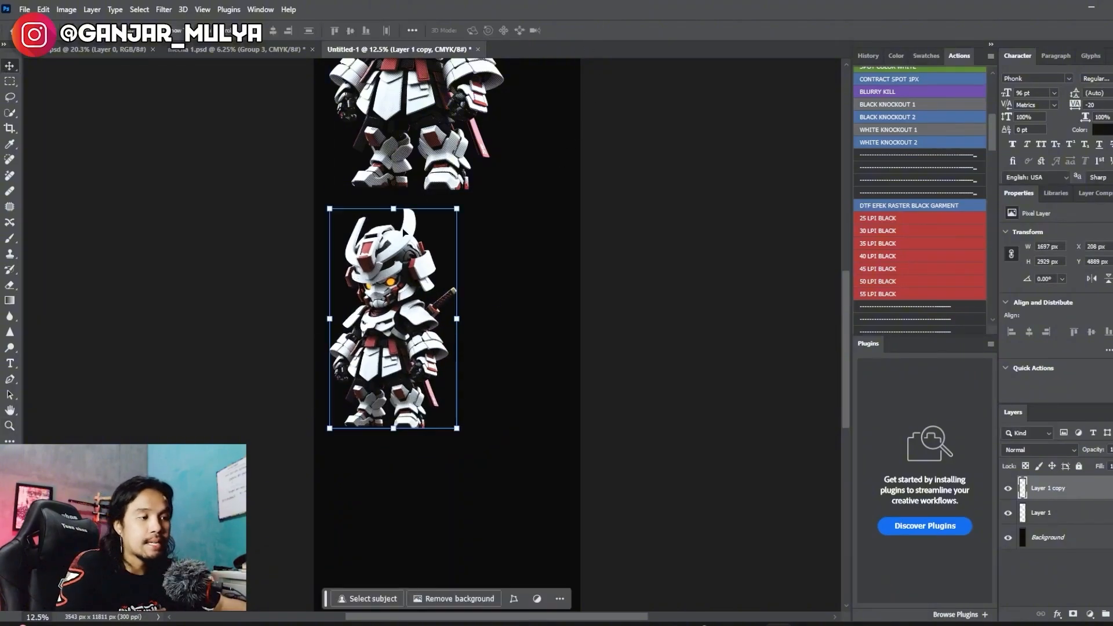
Step: Examine the edges and halftone dots on the scaled-down copy's helmet at 500% zoom
{"action": "scroll", "coordinate": [454, 162], "scroll_direction": "up", "scroll_amount": 2}
{"action": "key", "text": "z"}
{"action": "left_click_drag", "start_coordinate": [395, 286], "coordinate": [371, 280]}
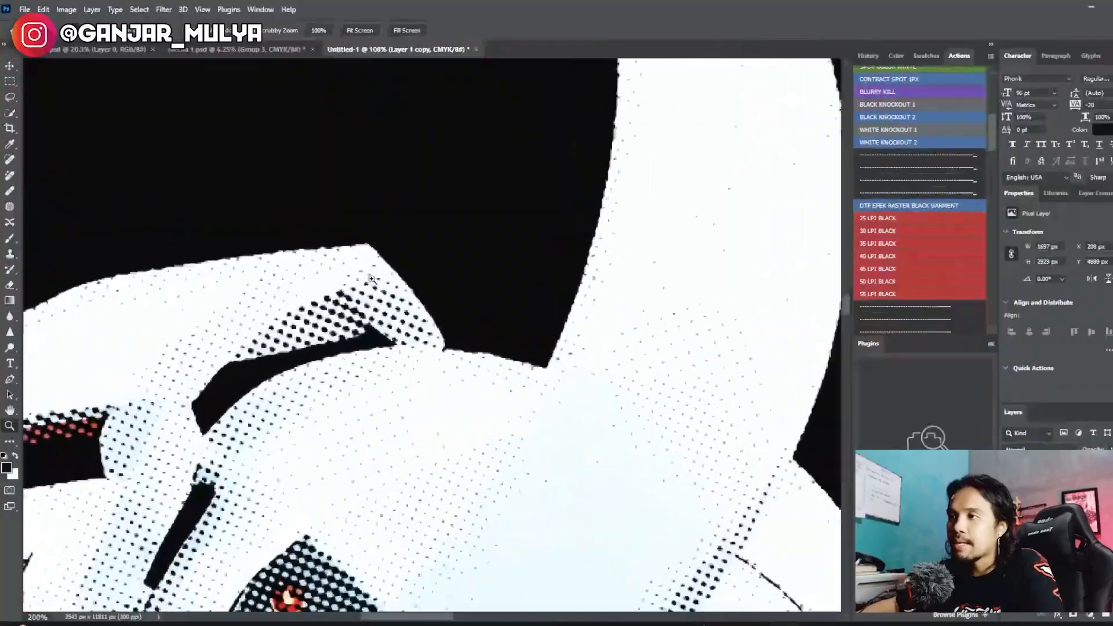
{"action": "scroll", "coordinate": [373, 275], "scroll_direction": "down", "scroll_amount": 3}
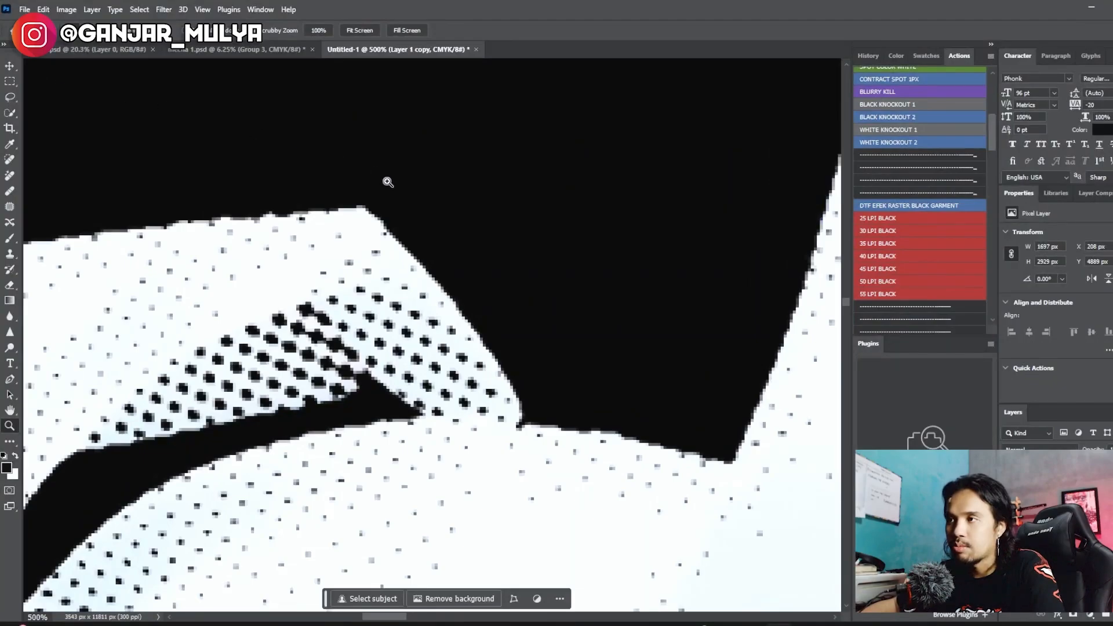
{"action": "key", "text": "e"}
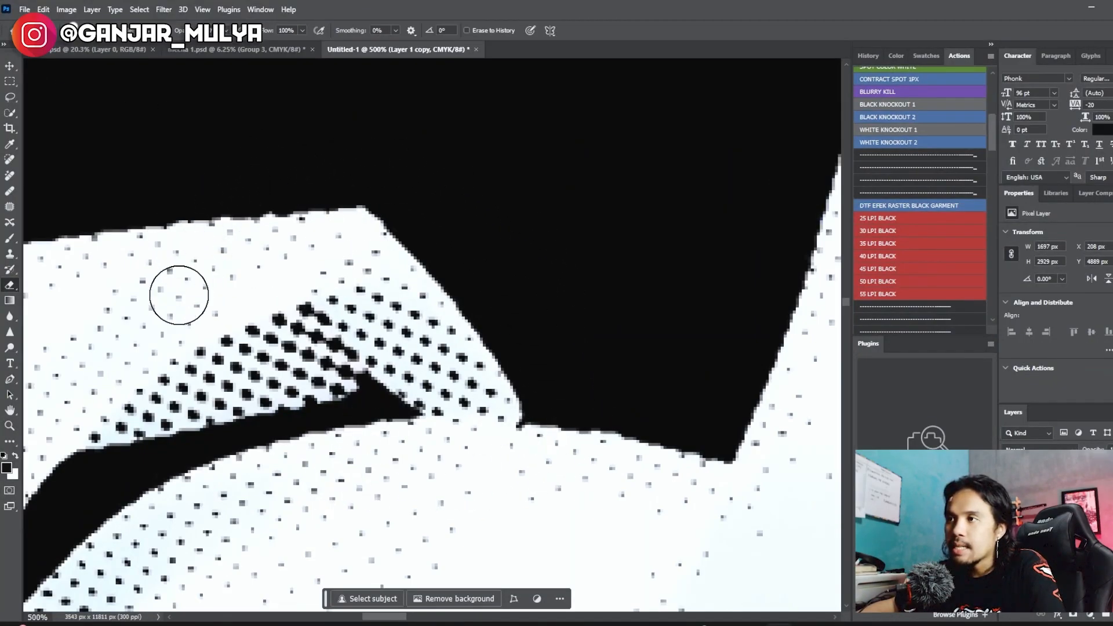
{"action": "scroll", "coordinate": [280, 463], "scroll_direction": "down", "scroll_amount": 3}
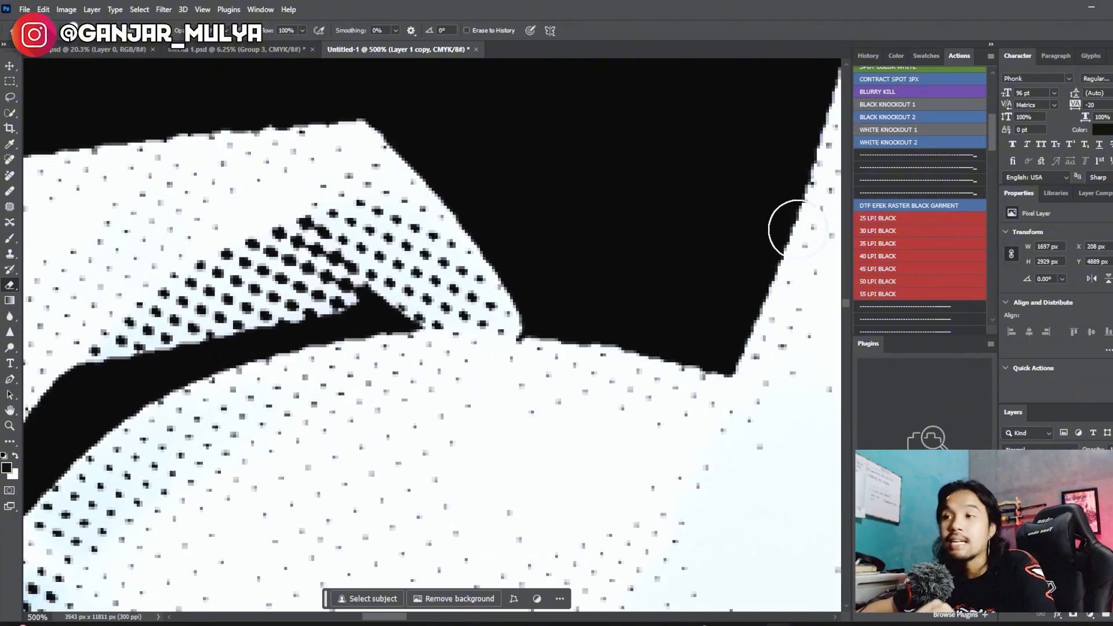
{"action": "left_click_drag", "start_coordinate": [849, 296], "coordinate": [844, 312]}
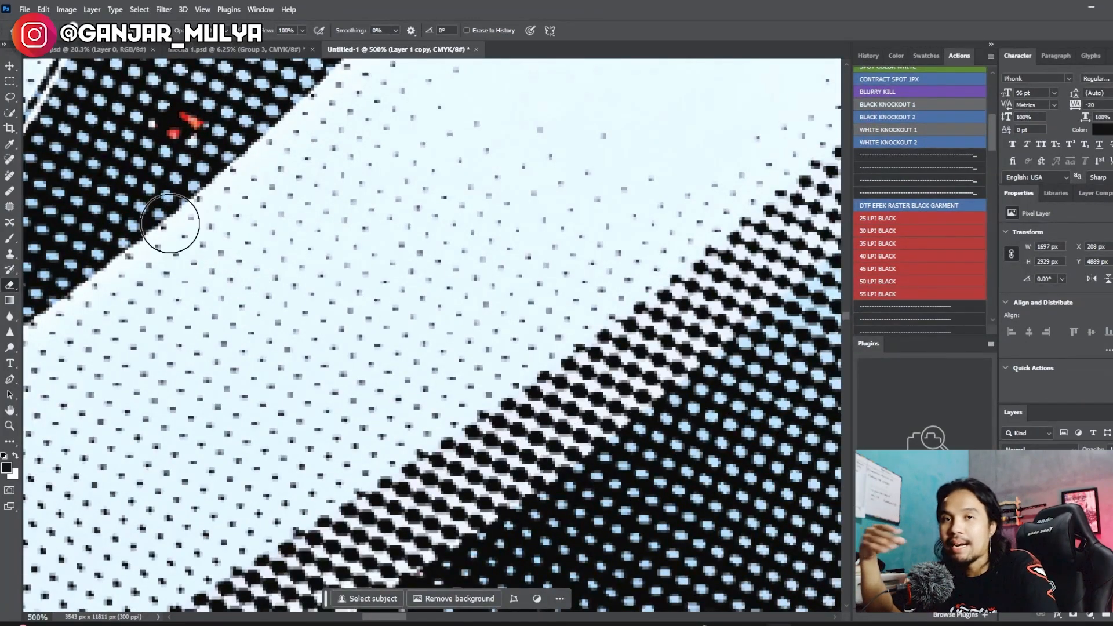